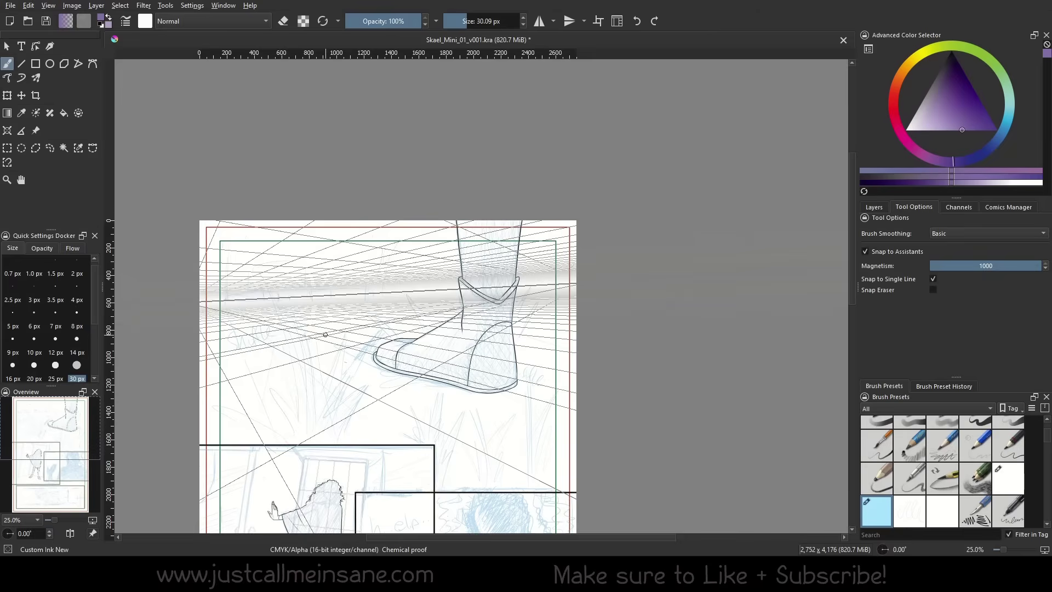
Draw a few purple ink test strokes toward the boot's ankle, following the perspective assistant's lines.
drag(268, 356, 493, 301)
drag(257, 325, 496, 300)
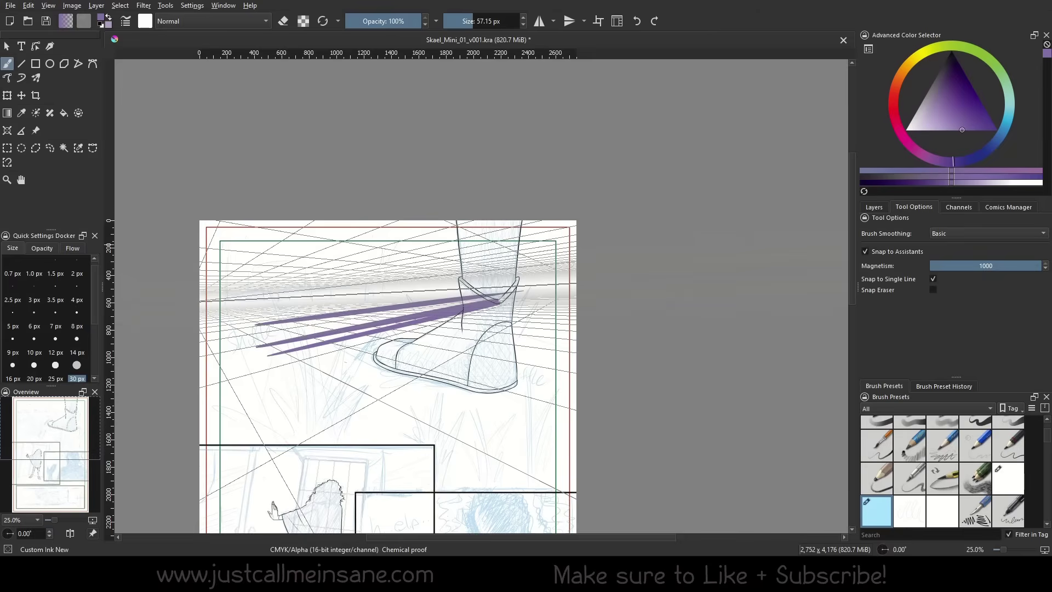
Enable Snap Eraser, switch to the eraser brush, and erase the purple strokes along the assistant's lines.
click(933, 288)
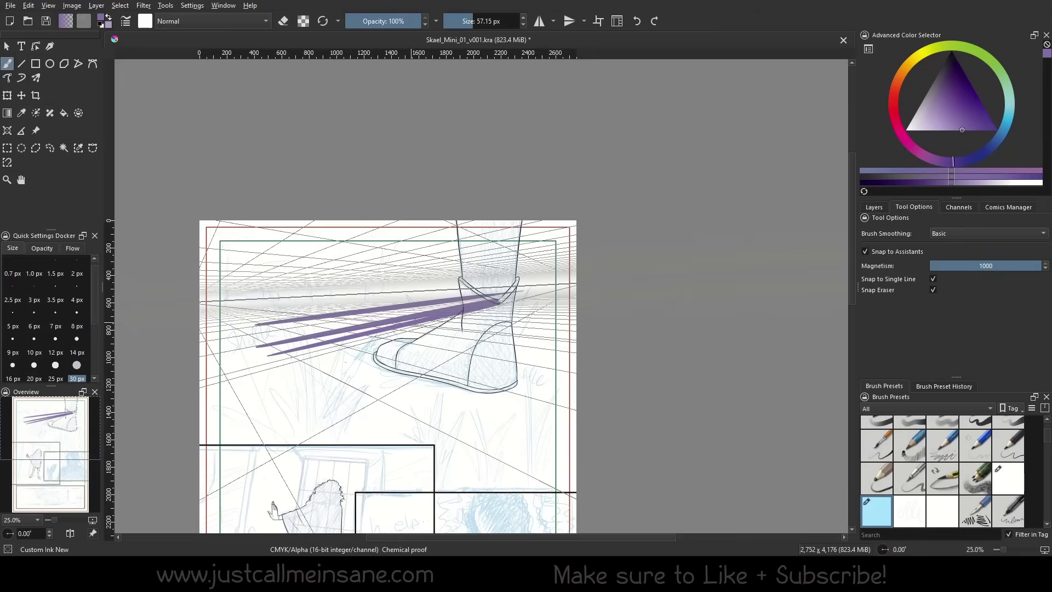
right_click(411, 305)
click(421, 247)
mouse_move(383, 307)
mouse_down()
mouse_move(463, 309)
mouse_move(368, 305)
mouse_move(495, 308)
mouse_up()
mouse_move(363, 328)
mouse_down()
mouse_move(335, 338)
mouse_move(483, 305)
mouse_move(291, 317)
mouse_up()
Disable Snap Eraser, erase the leftover purple marks freehand, and switch back to the custom ink brush.
click(932, 289)
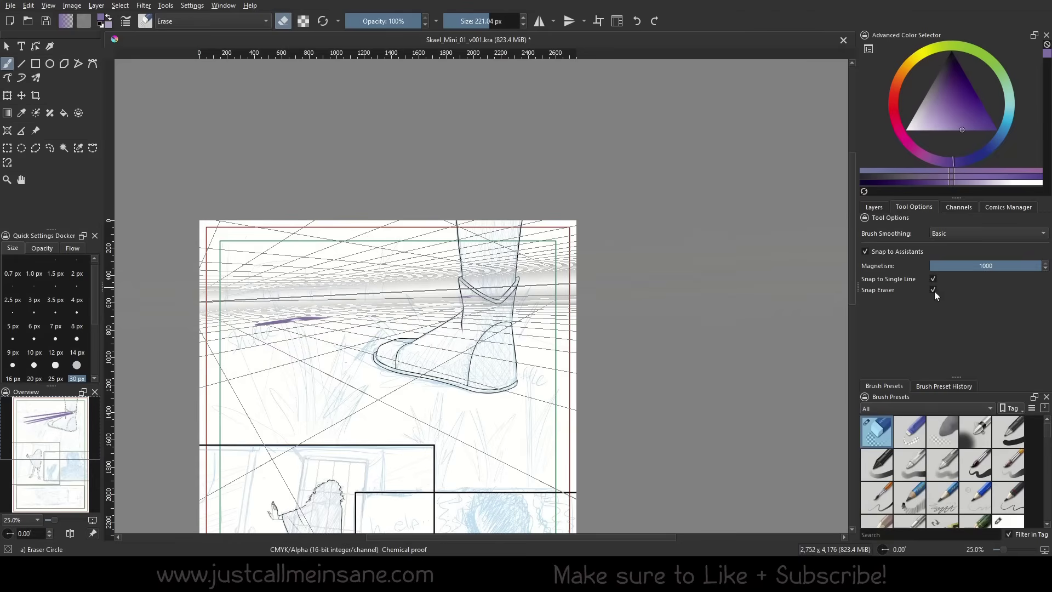
mouse_move(402, 355)
mouse_down()
mouse_move(361, 267)
mouse_move(301, 332)
mouse_move(263, 354)
mouse_up()
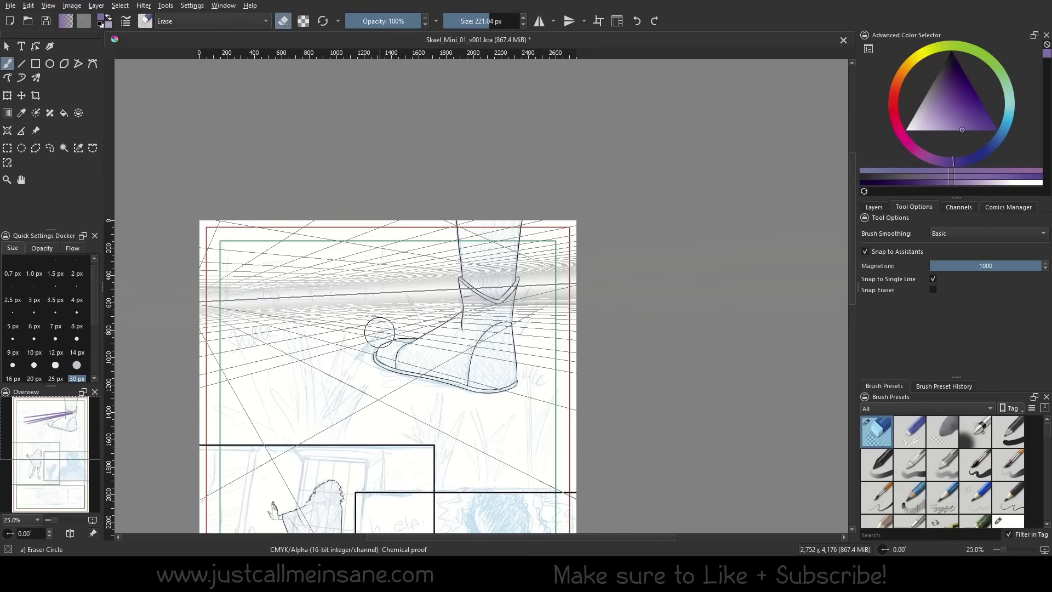
right_click(383, 307)
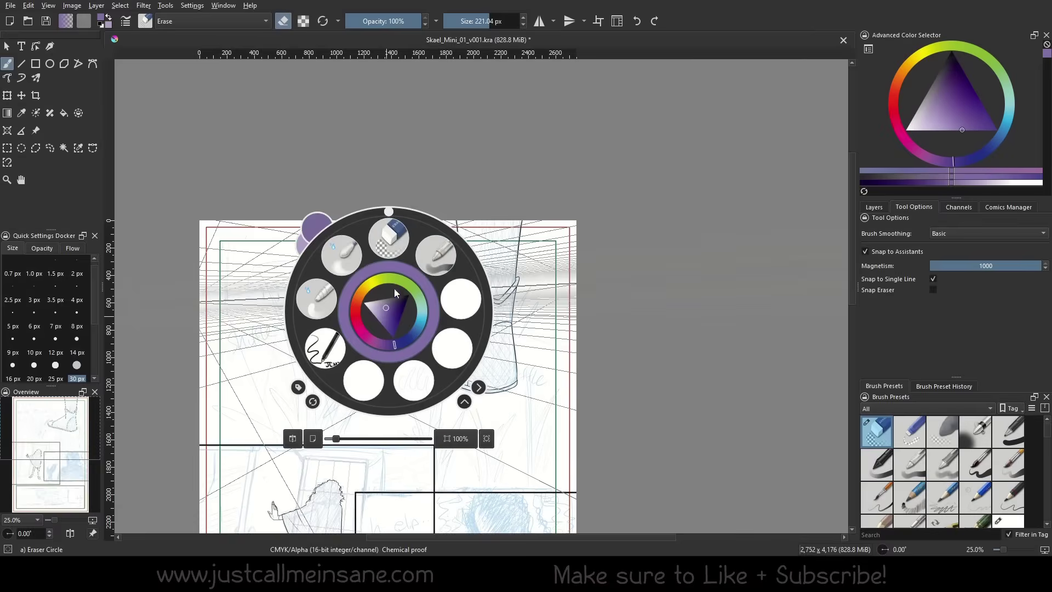
click(452, 338)
Change the global color of the drawing assistants to green.
click(7, 130)
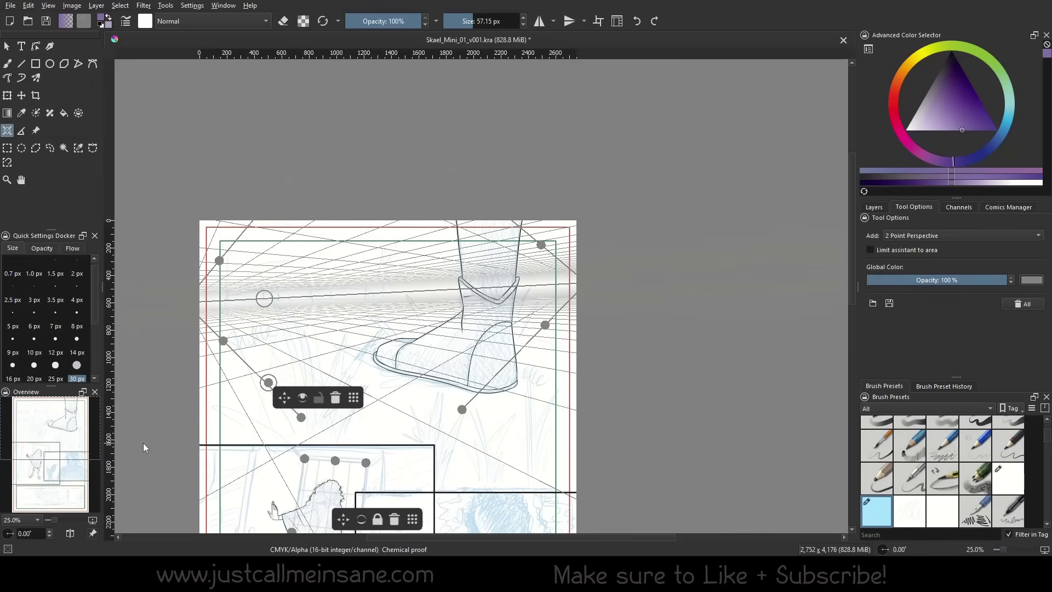
click(1033, 281)
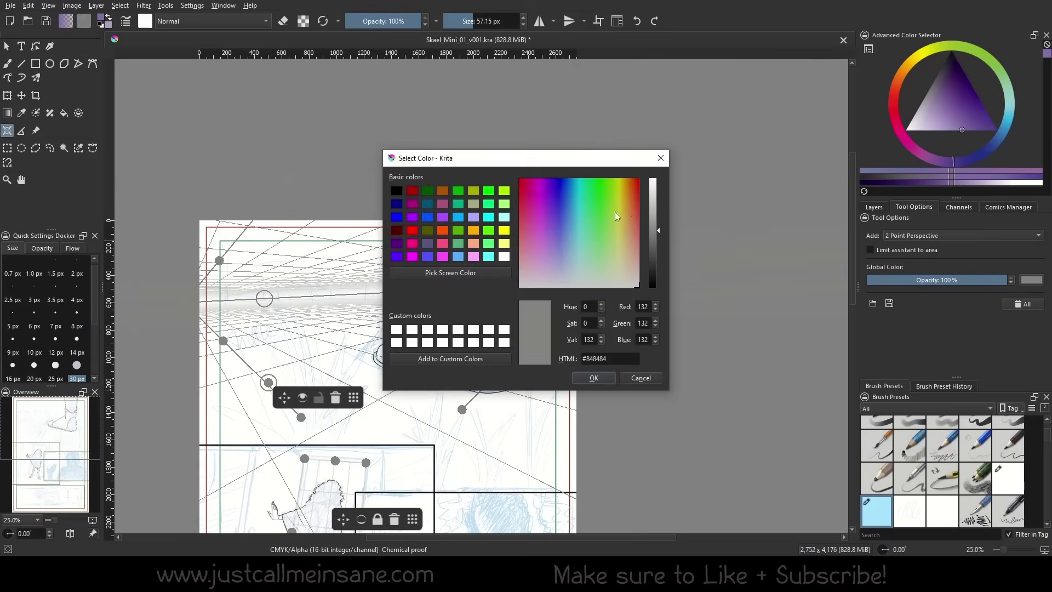
drag(599, 220, 603, 213)
click(592, 378)
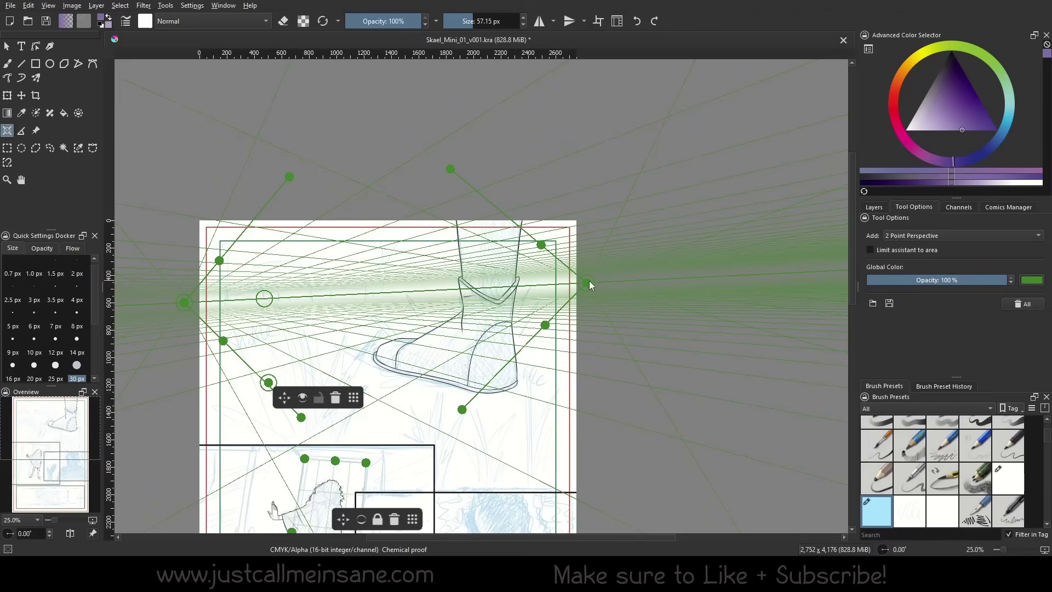
Raise the perspective assistant's right-hand vanishing point above the ankle and reposition its upper and lower inner handles.
drag(590, 281, 575, 248)
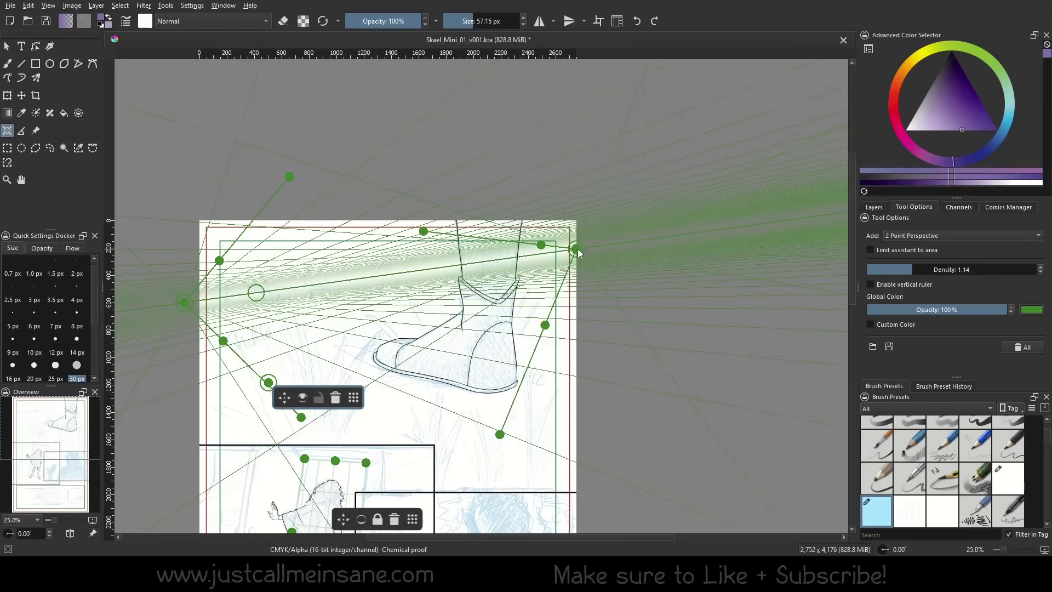
drag(576, 249, 548, 192)
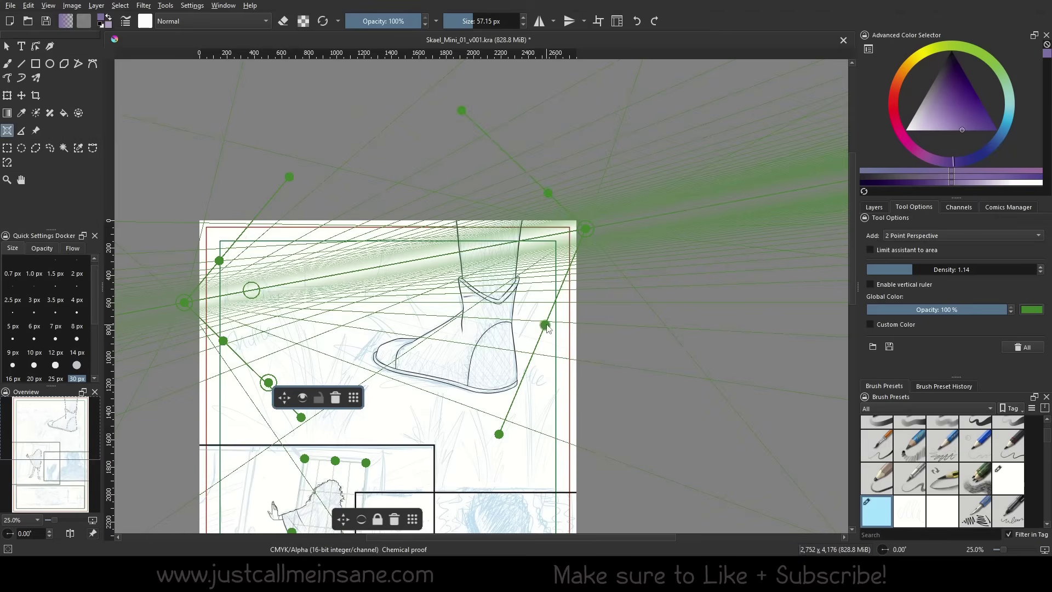
drag(545, 324, 510, 266)
Try swinging the outer end of the right-hand vanishing point's lower guide line upward, undoing each attempt.
drag(383, 327, 419, 303)
key(ctrl+z)
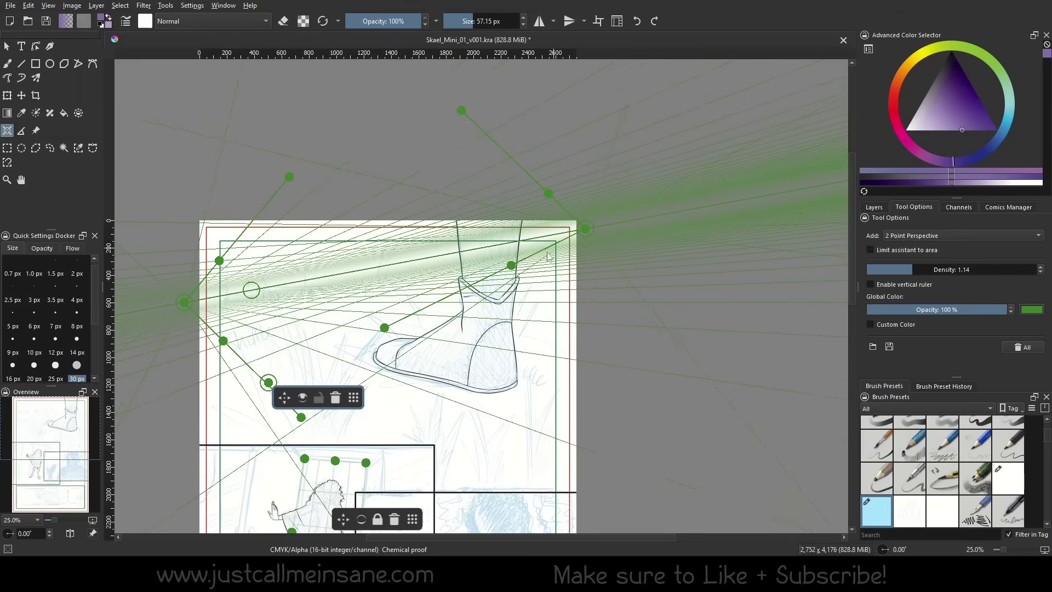
drag(386, 329, 399, 258)
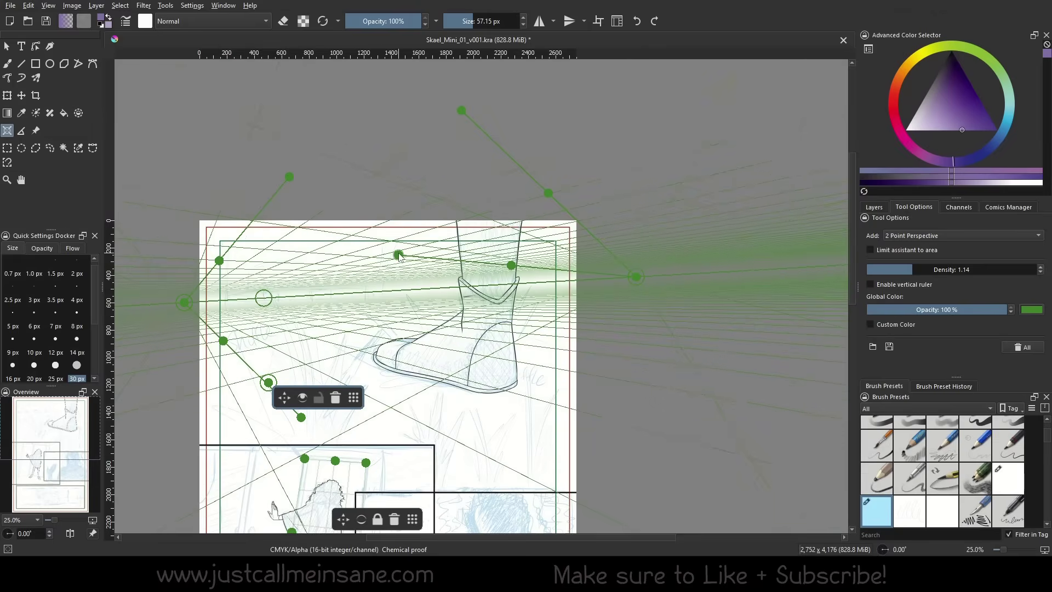
key(ctrl+z)
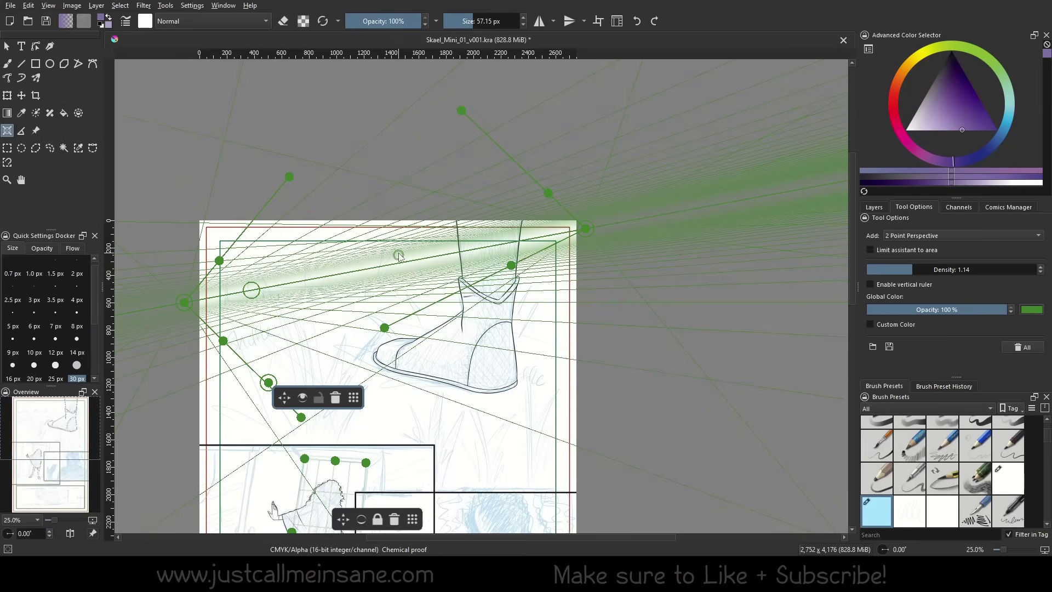
Re-angle the right-hand vanishing point's lower guide line so it runs down across the boot's heel.
drag(384, 328, 333, 267)
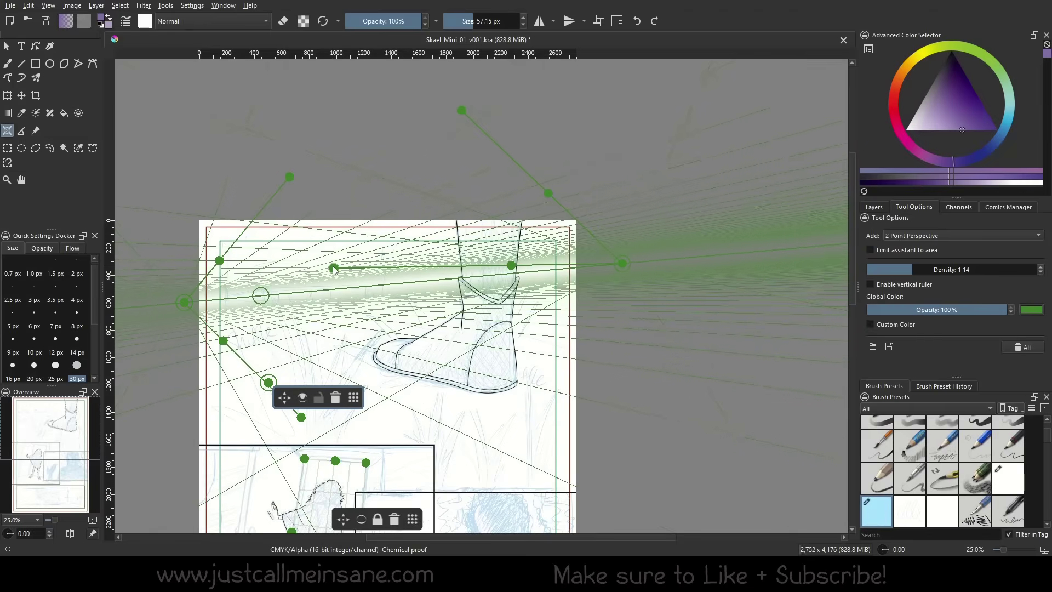
drag(333, 267, 419, 266)
drag(511, 267, 547, 306)
drag(444, 361, 502, 327)
mouse_move(553, 304)
mouse_down()
mouse_move(570, 287)
mouse_move(581, 311)
mouse_move(566, 300)
mouse_up()
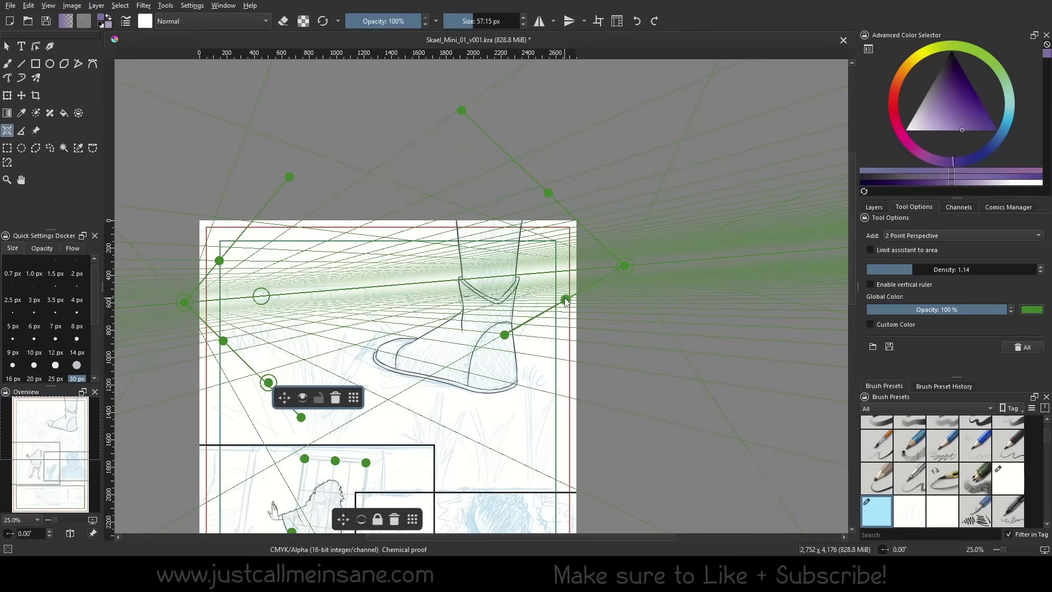
Shorten the right-hand vanishing point's upper and lower guide lines by moving their outer handles toward the inner ones.
drag(462, 111, 512, 174)
key(ctrl+z)
drag(463, 109, 518, 146)
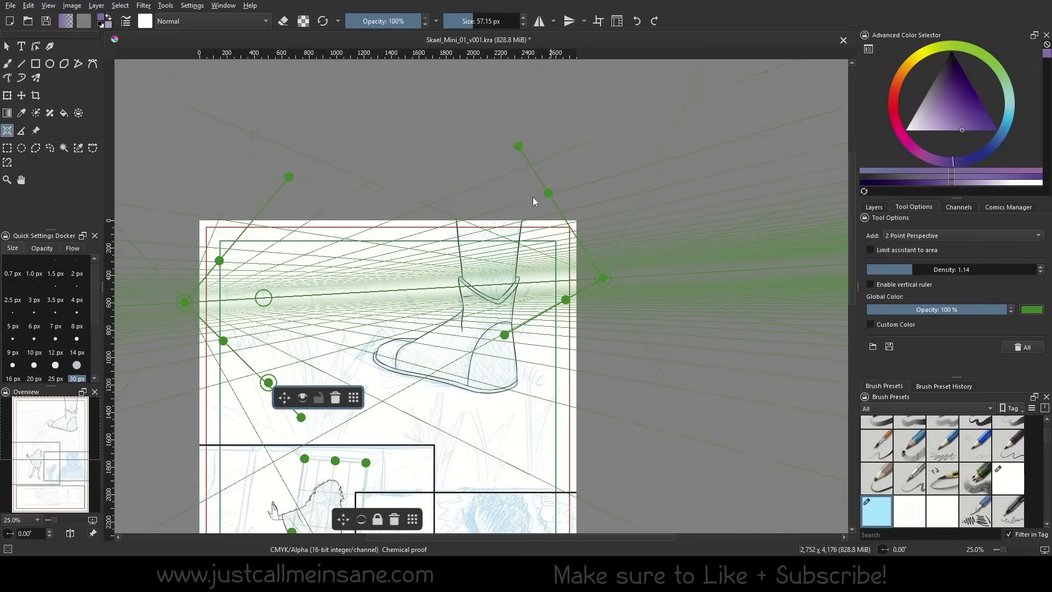
drag(524, 144, 531, 177)
drag(505, 335, 535, 339)
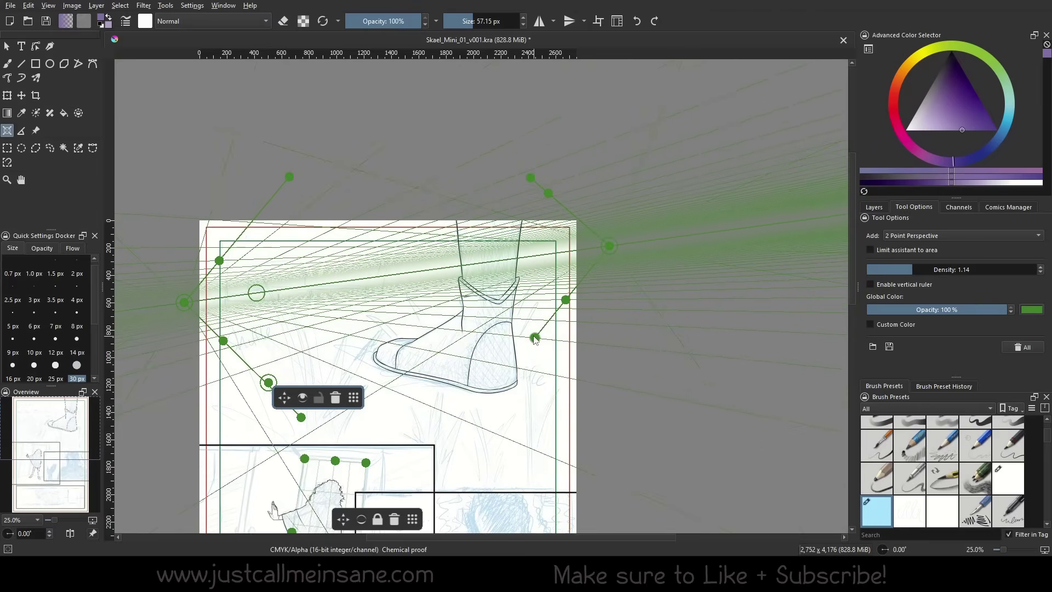
Spread the right-hand guide handles apart and place their vanishing point just outside the page beside the ankle.
drag(609, 246, 449, 340)
drag(558, 301, 529, 315)
drag(613, 283, 570, 298)
drag(543, 171, 514, 181)
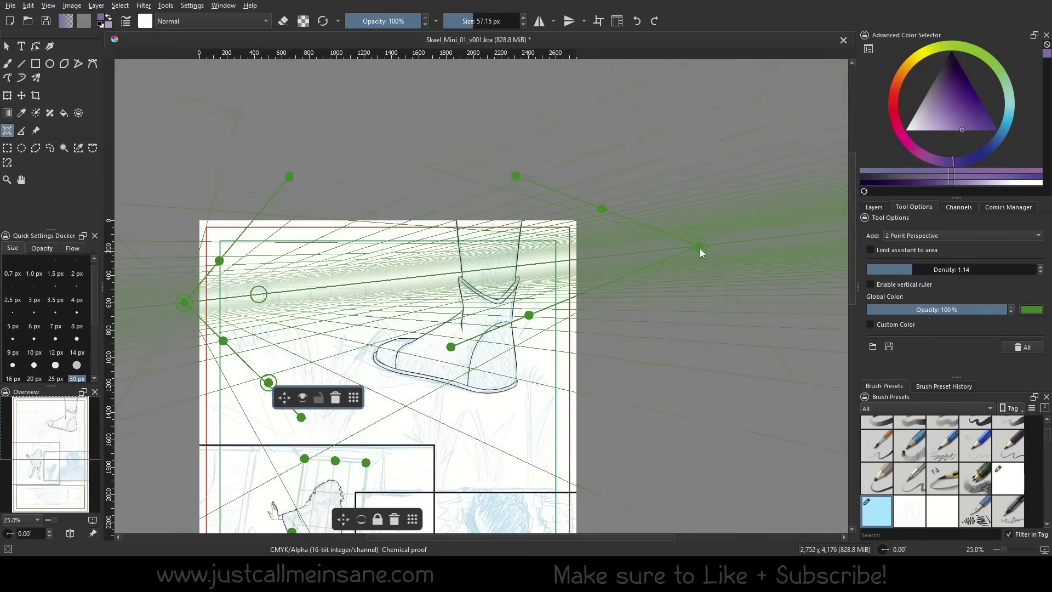
drag(699, 248, 591, 275)
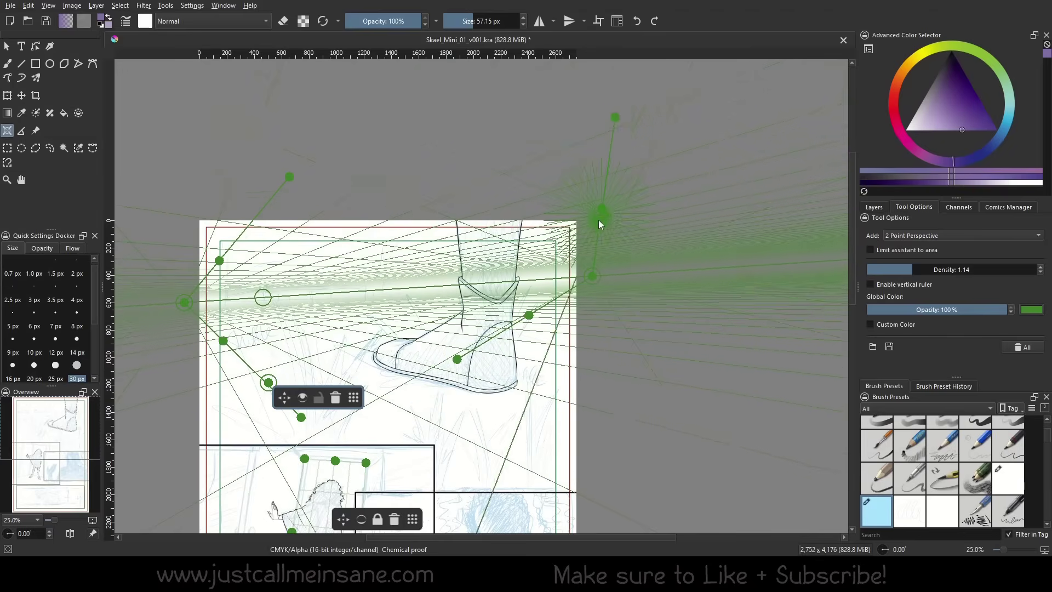
click(650, 234)
click(642, 197)
click(706, 213)
Move the right-hand vanishing point just inside the page edge near ankle height and pull its guide handles inward.
drag(614, 118, 537, 173)
drag(529, 315, 532, 285)
drag(651, 236, 593, 258)
drag(601, 209, 534, 247)
drag(532, 285, 486, 292)
drag(594, 259, 557, 284)
drag(487, 292, 495, 290)
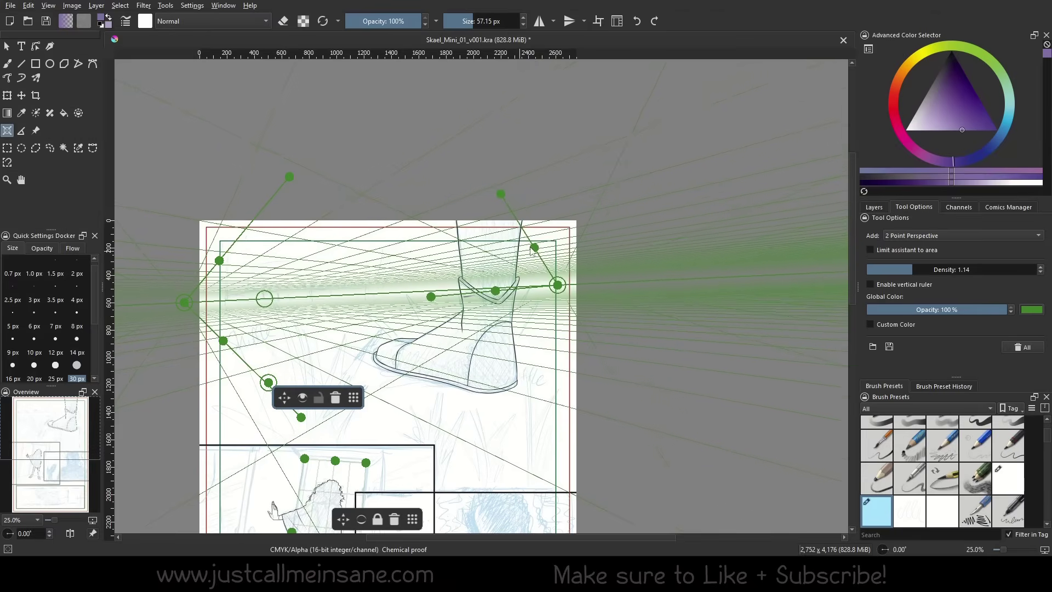
drag(531, 249, 503, 251)
click(267, 300)
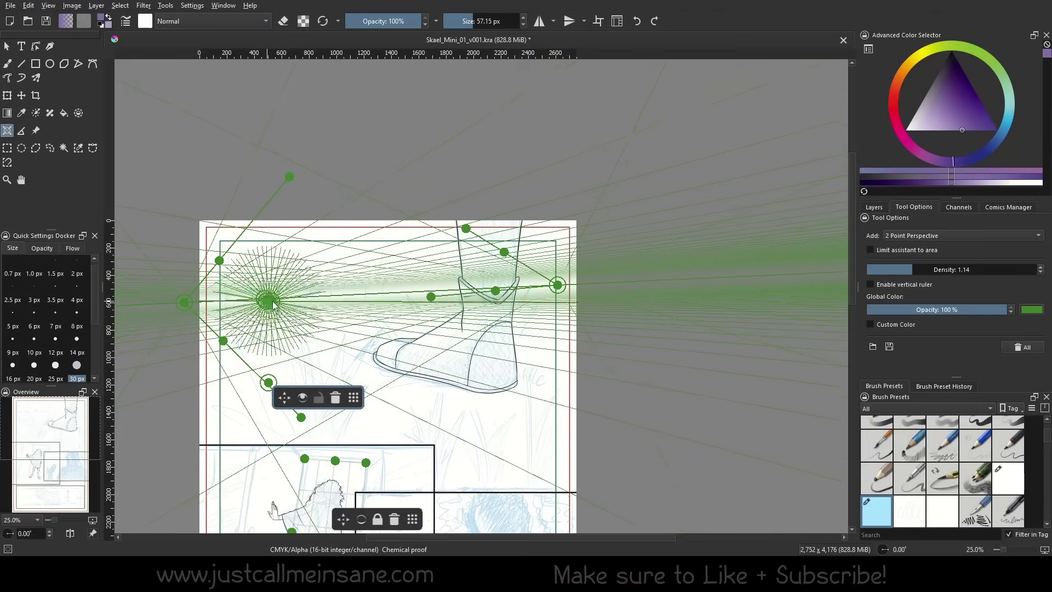
click(356, 271)
click(348, 308)
click(417, 325)
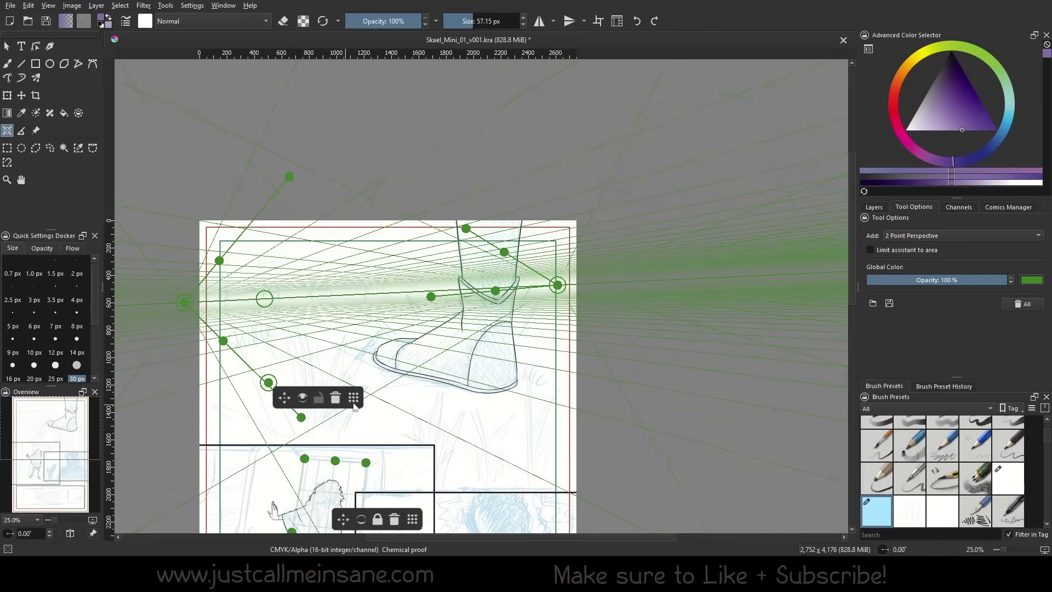
Move the two-point perspective assistant's floating controls above the page, clear of the artwork.
drag(353, 399, 392, 158)
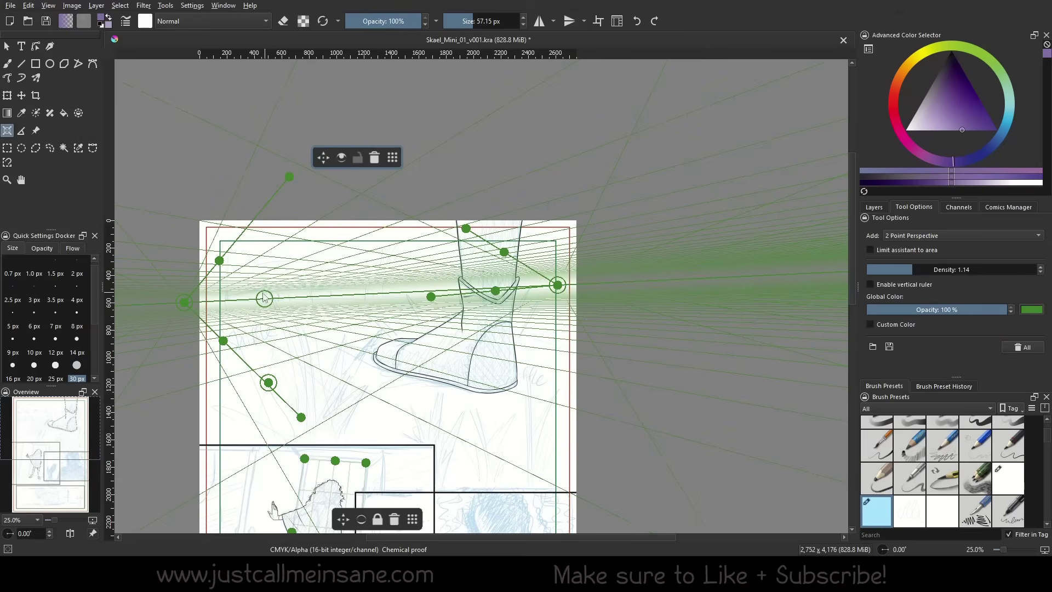
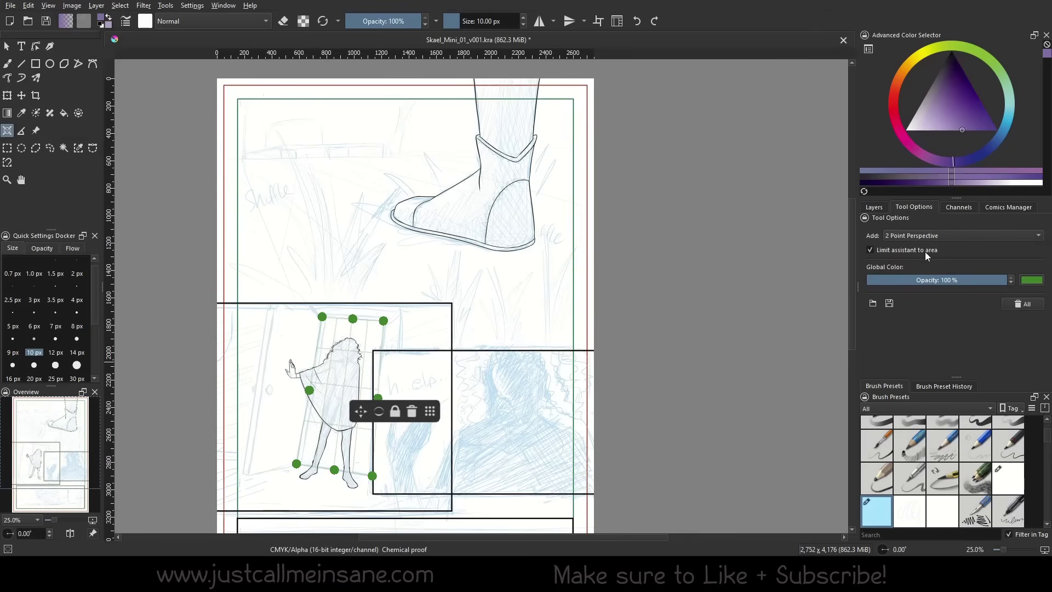
Create a 2 Point Perspective assistant with a level horizon at ankle height, limited to a rectangle over the boot panel.
click(202, 156)
click(604, 158)
click(412, 227)
drag(412, 228, 389, 248)
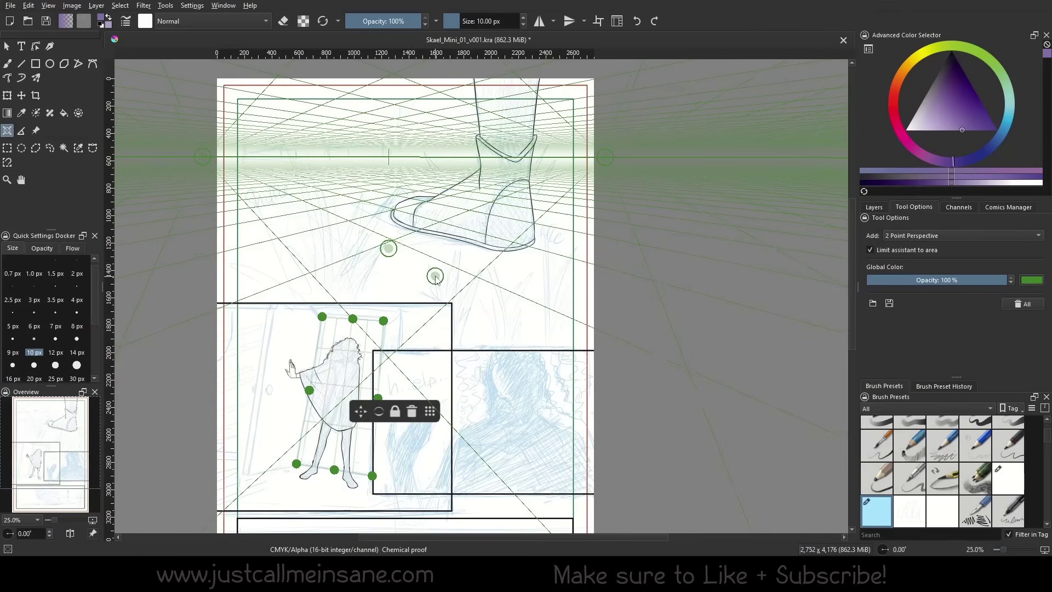
drag(224, 111, 571, 285)
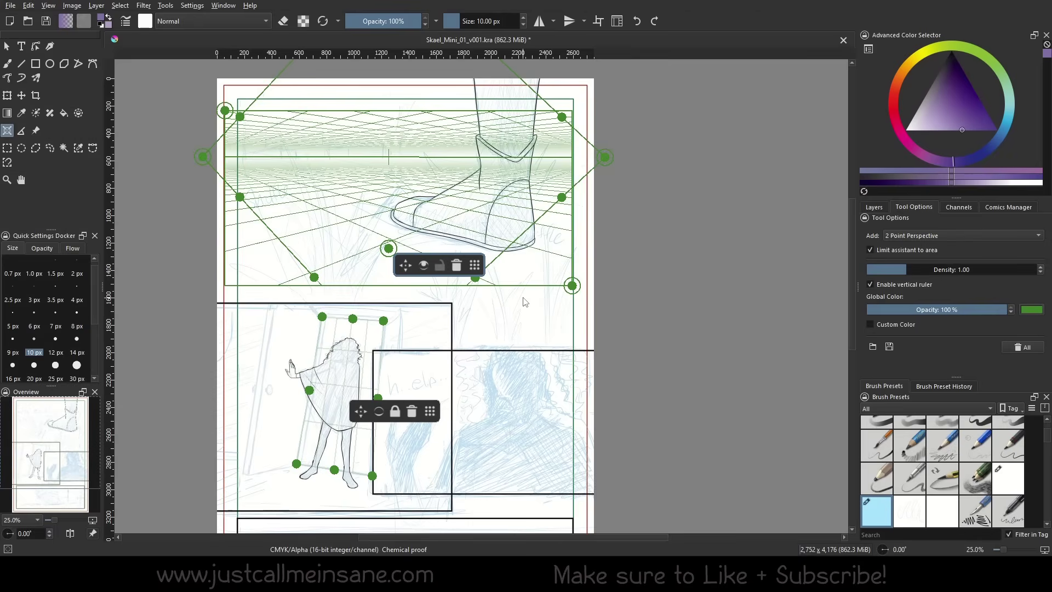
Adjust two opposite corners of the assistant's limit area to fit the green margin lines around the boot panel.
mouse_move(572, 286)
mouse_down()
mouse_move(570, 159)
mouse_move(569, 278)
mouse_up()
mouse_move(224, 110)
mouse_down()
mouse_move(347, 141)
mouse_move(228, 89)
mouse_move(234, 99)
mouse_up()
drag(570, 279, 572, 278)
drag(234, 99, 235, 99)
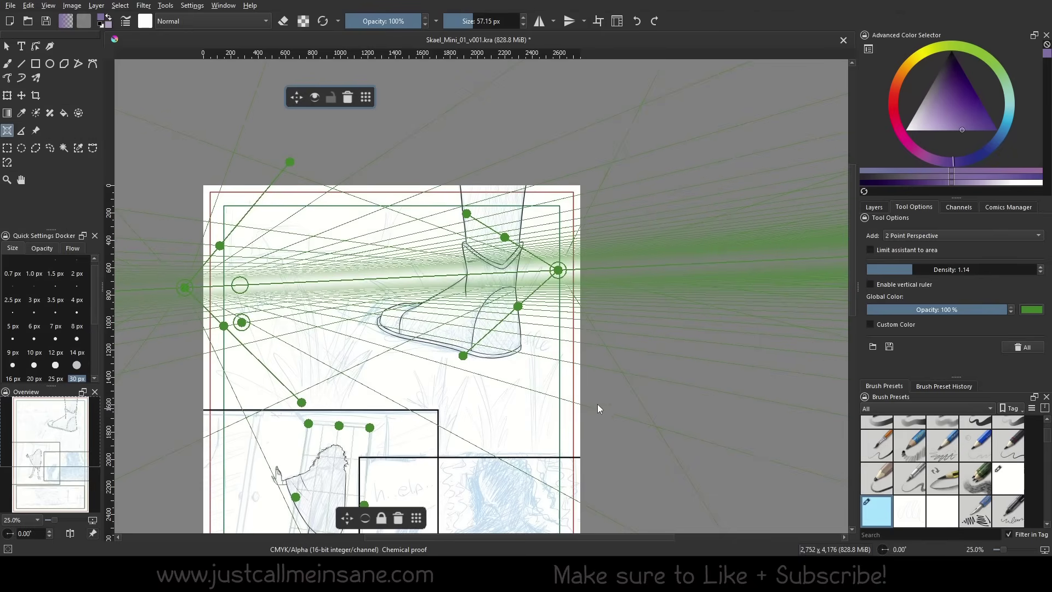
Give the tilted two-point perspective assistant its own custom teal color.
drag(602, 416, 611, 348)
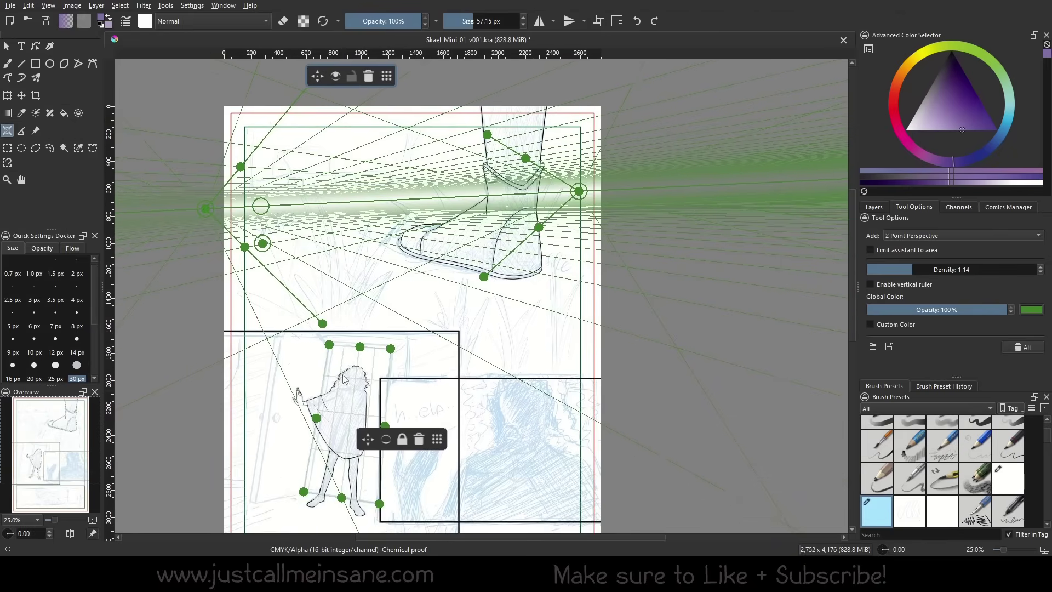
click(870, 325)
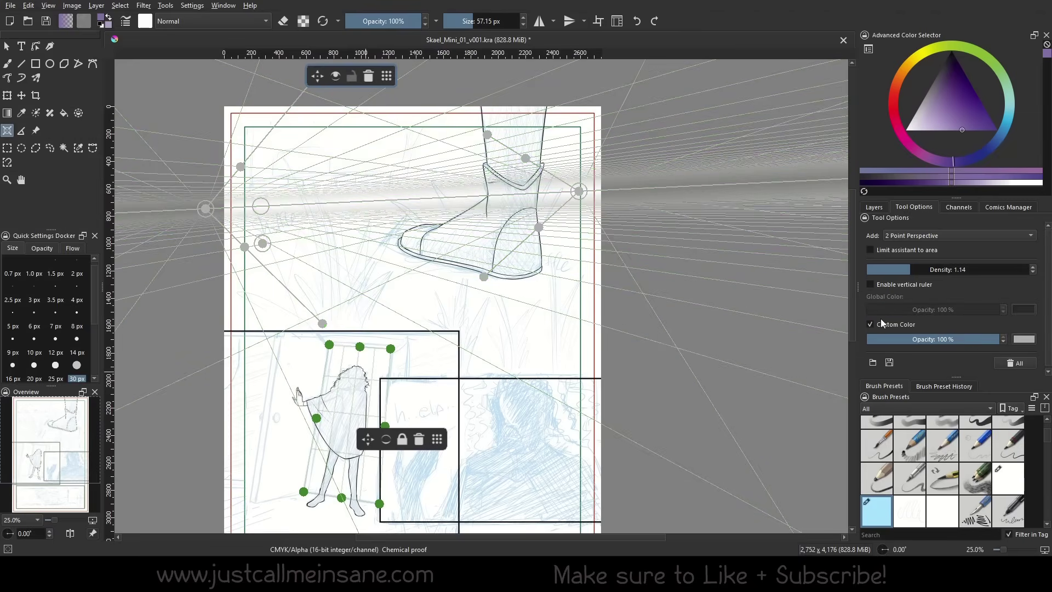
click(1021, 340)
click(598, 215)
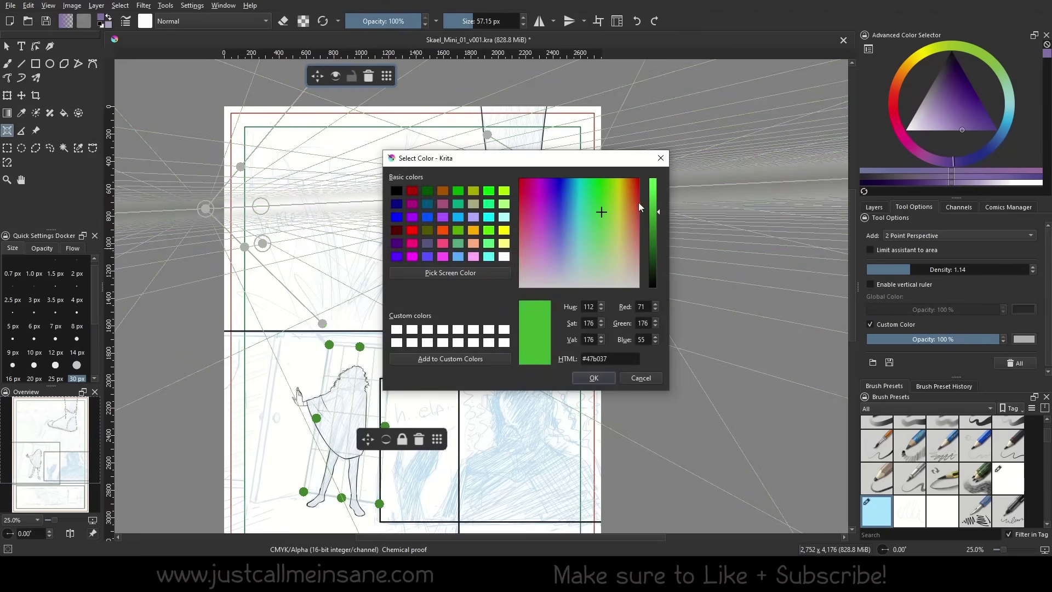
click(573, 202)
click(593, 377)
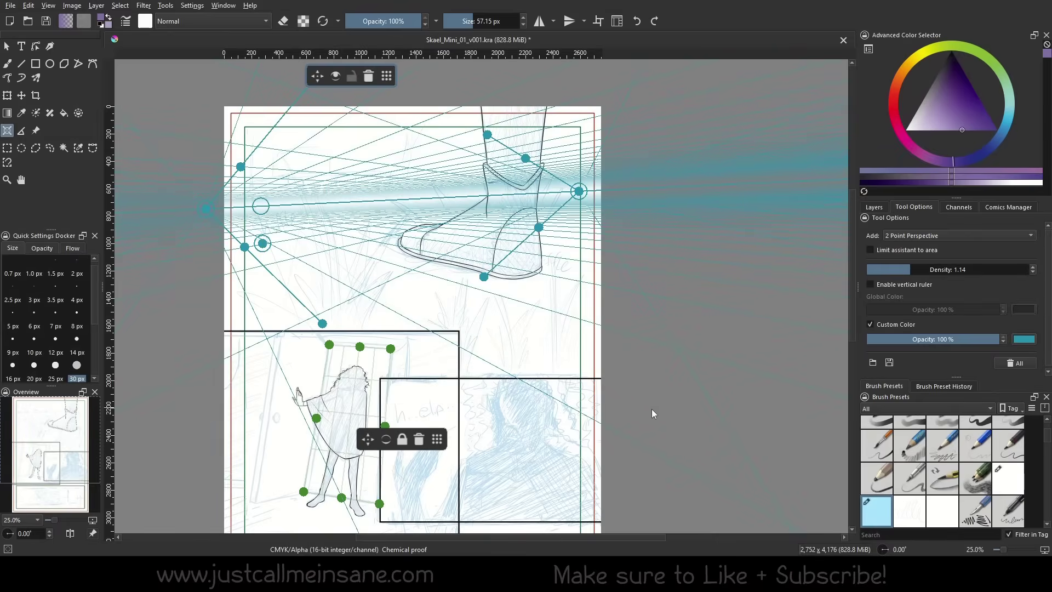
Hide the teal perspective assistant's guide lines.
scroll(623, 372, down, 2)
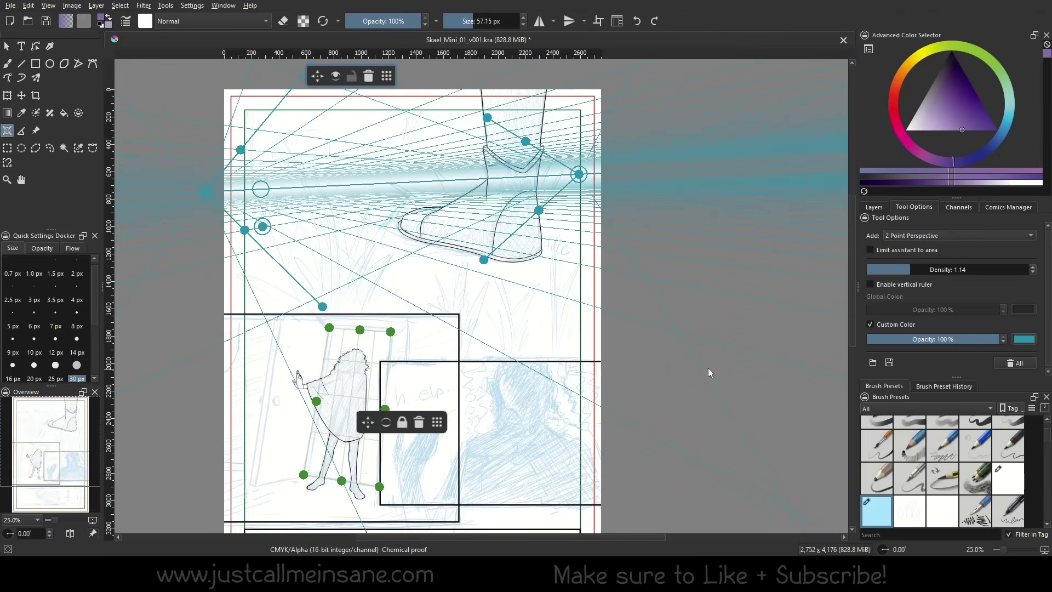
click(352, 77)
click(335, 78)
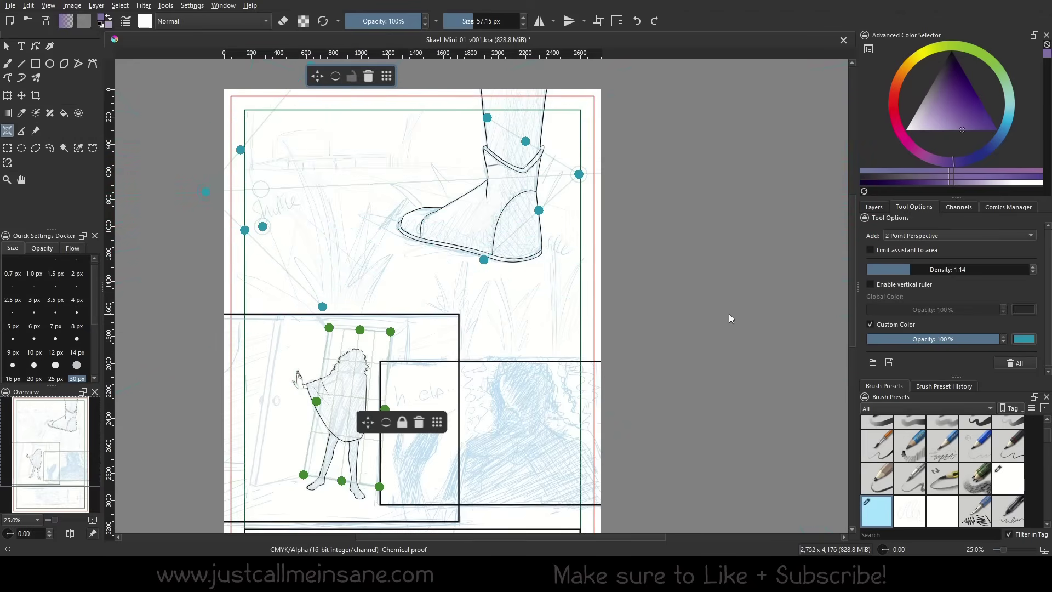
Paint two test brush strokes over the boot panel with the assistant hidden, undoing each one.
click(8, 64)
mouse_move(508, 238)
mouse_down()
mouse_move(440, 205)
mouse_move(405, 245)
mouse_move(390, 238)
mouse_move(383, 272)
mouse_up()
key(ctrl+z)
mouse_move(306, 189)
mouse_down()
mouse_move(285, 204)
mouse_move(359, 236)
mouse_up()
key(ctrl+z)
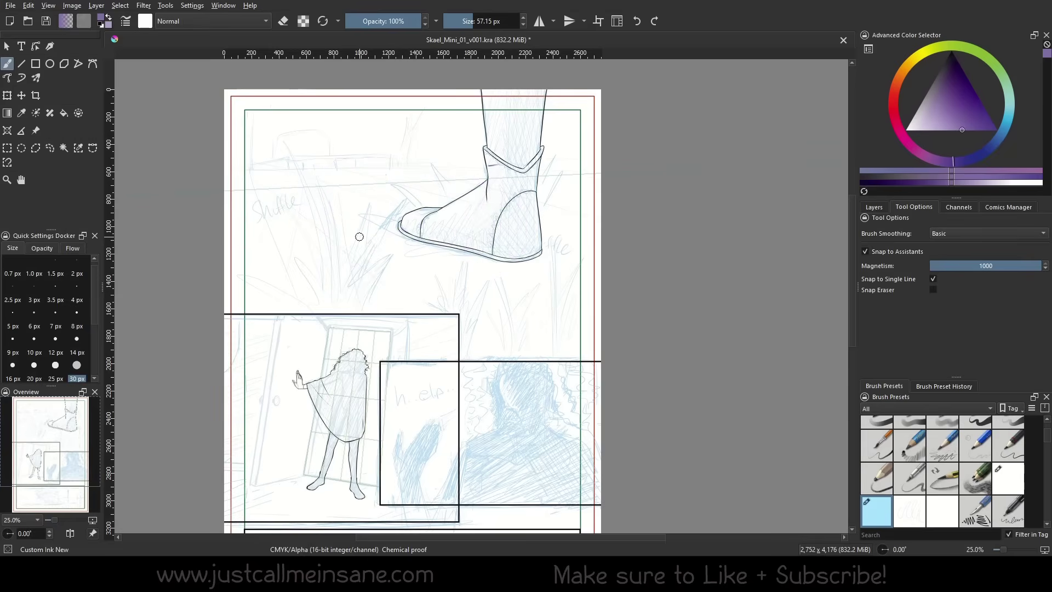
Show the teal perspective assistant's guide lines again.
click(7, 131)
click(338, 76)
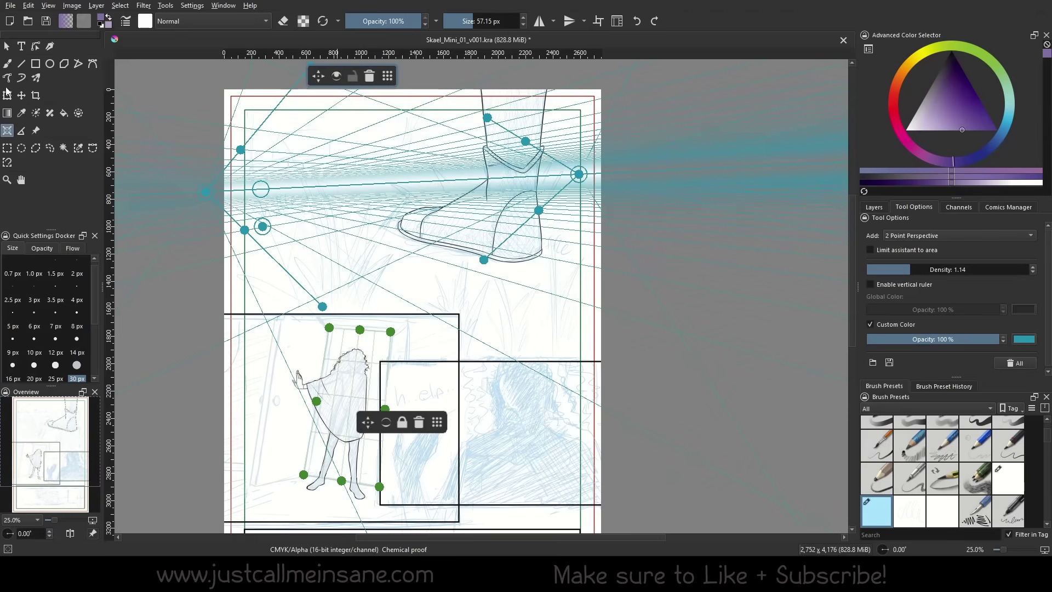
Paint a test brush stroke along the teal perspective guides beside the boot and undo it.
click(7, 63)
drag(337, 214, 466, 192)
key(ctrl+z)
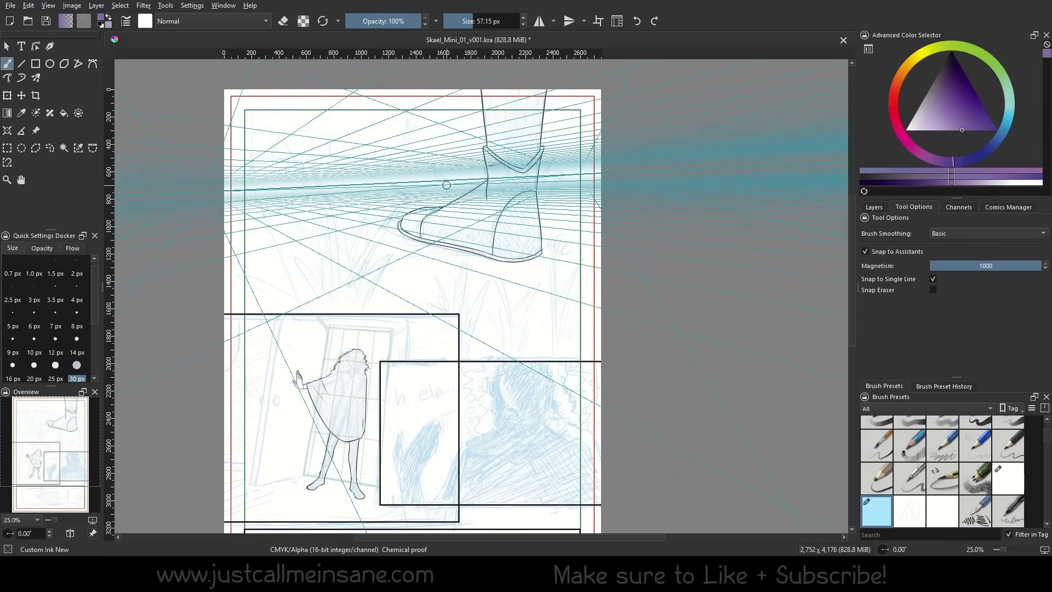
Set the brush size to 10 px and sketch a box-shaped building on the horizon beside the boot, snapping its edges to the perspective.
drag(522, 310, 552, 374)
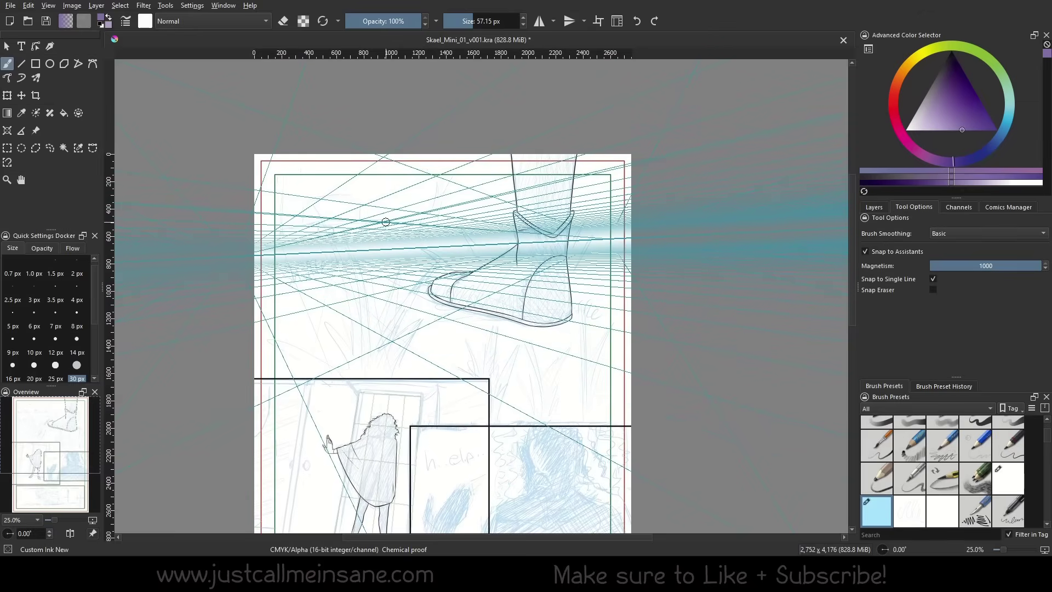
click(34, 341)
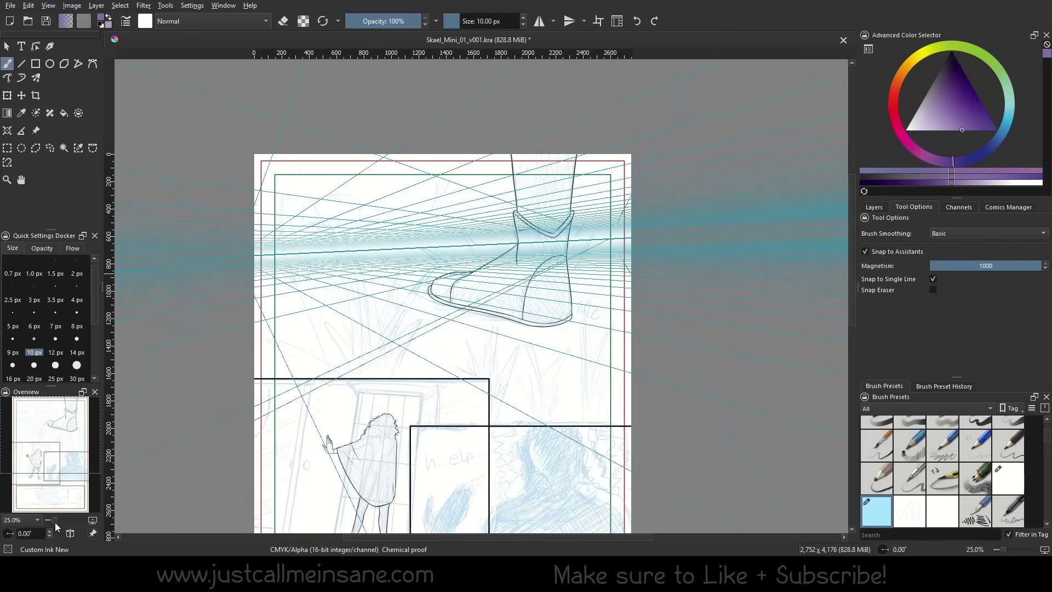
scroll(266, 196, up, 2)
click(35, 130)
key(b)
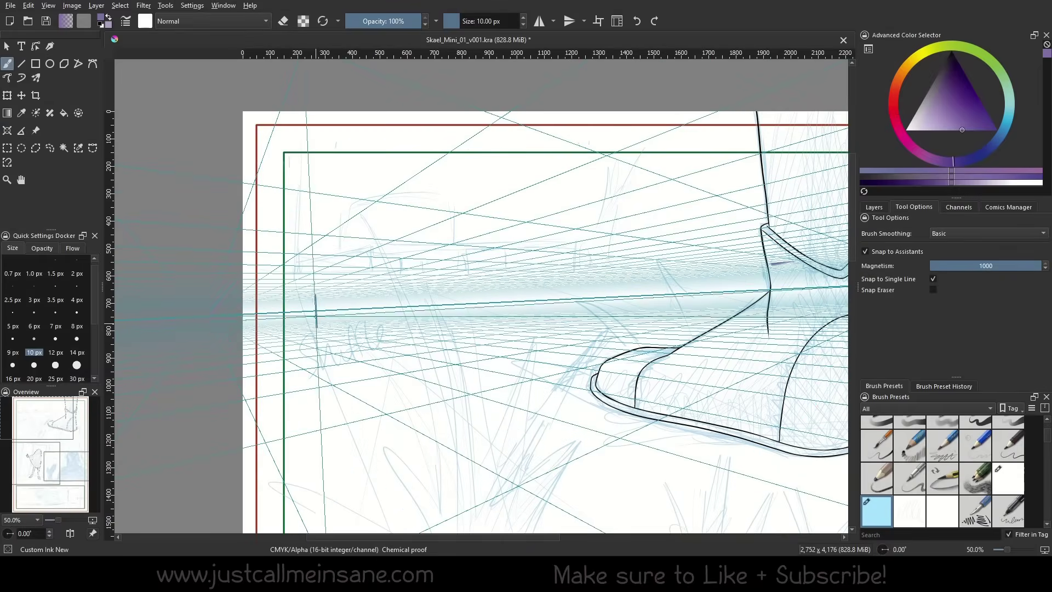
mouse_move(538, 272)
mouse_down()
mouse_move(539, 313)
mouse_move(312, 325)
mouse_up()
mouse_move(314, 267)
mouse_down()
mouse_move(538, 272)
mouse_move(254, 294)
mouse_move(317, 326)
mouse_up()
mouse_move(313, 239)
mouse_down()
mouse_move(316, 327)
mouse_move(252, 283)
mouse_move(538, 254)
mouse_move(539, 274)
mouse_move(490, 271)
mouse_up()
mouse_move(206, 270)
mouse_down()
mouse_move(207, 296)
mouse_move(217, 209)
mouse_move(263, 216)
mouse_up()
drag(222, 304, 267, 301)
drag(457, 228, 459, 293)
drag(217, 212, 193, 244)
drag(222, 304, 193, 297)
Clean up the overshooting lines around the building's walls with the previous brush preset.
key(slash)
drag(486, 232, 488, 287)
mouse_move(441, 246)
mouse_down()
mouse_move(230, 258)
mouse_move(266, 290)
mouse_up()
drag(227, 249, 223, 256)
key(slash)
With assistant snapping on, reinforce the building's front corner and draw a door and two rectangular windows on the long wall.
click(865, 252)
drag(217, 212, 222, 302)
drag(350, 256, 352, 294)
mouse_move(348, 257)
mouse_down()
mouse_move(376, 257)
mouse_move(377, 292)
mouse_move(351, 296)
mouse_up()
drag(245, 241, 326, 243)
mouse_move(245, 242)
mouse_down()
mouse_move(246, 271)
mouse_move(304, 259)
mouse_move(282, 268)
mouse_move(321, 270)
mouse_up()
drag(410, 244, 411, 269)
mouse_move(410, 246)
mouse_down()
mouse_move(441, 246)
mouse_move(442, 266)
mouse_up()
Turn off snapping to assistants and sketch a path curving from the building's door plus a ground line across the panel behind the boot.
click(865, 251)
mouse_move(351, 296)
mouse_down()
mouse_move(399, 378)
mouse_move(537, 321)
mouse_up()
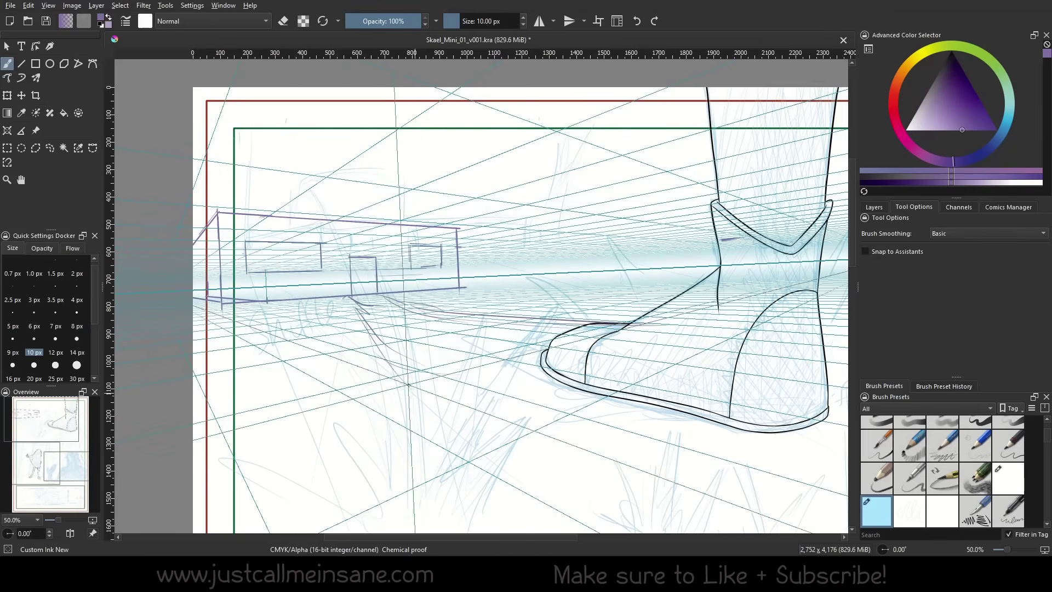
scroll(398, 313, down, 2)
right_click(411, 350)
drag(379, 311, 420, 367)
right_click(371, 343)
click(307, 375)
drag(392, 322, 602, 419)
drag(460, 365, 649, 458)
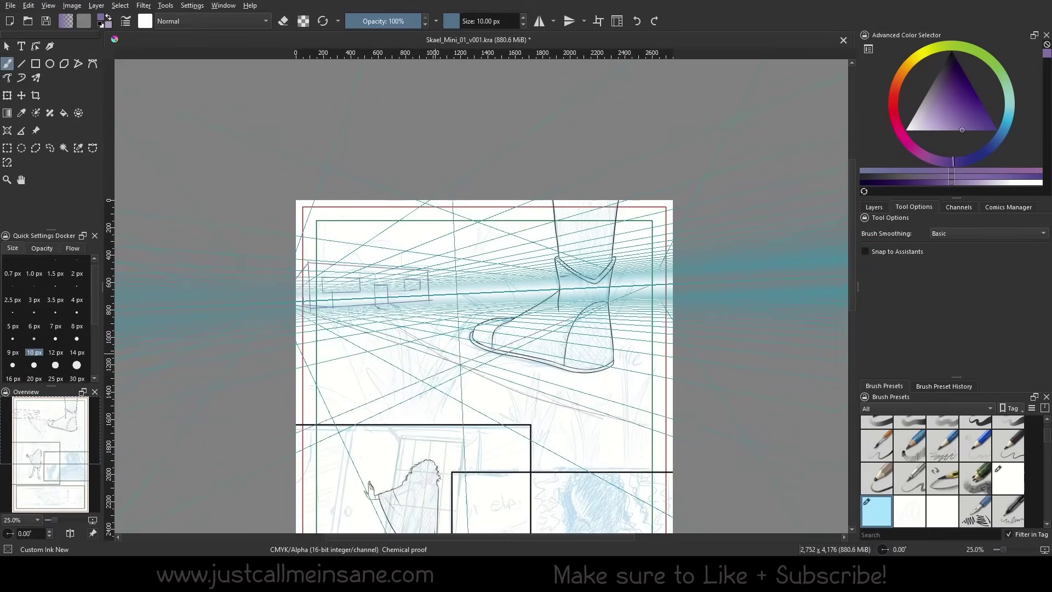
drag(393, 302, 624, 311)
Rework the building's front corner and roof edge with rough strokes, snapping to the assistant only briefly and cleaning up with the previous preset.
scroll(397, 274, up, 2)
drag(394, 285, 412, 319)
drag(375, 350, 377, 350)
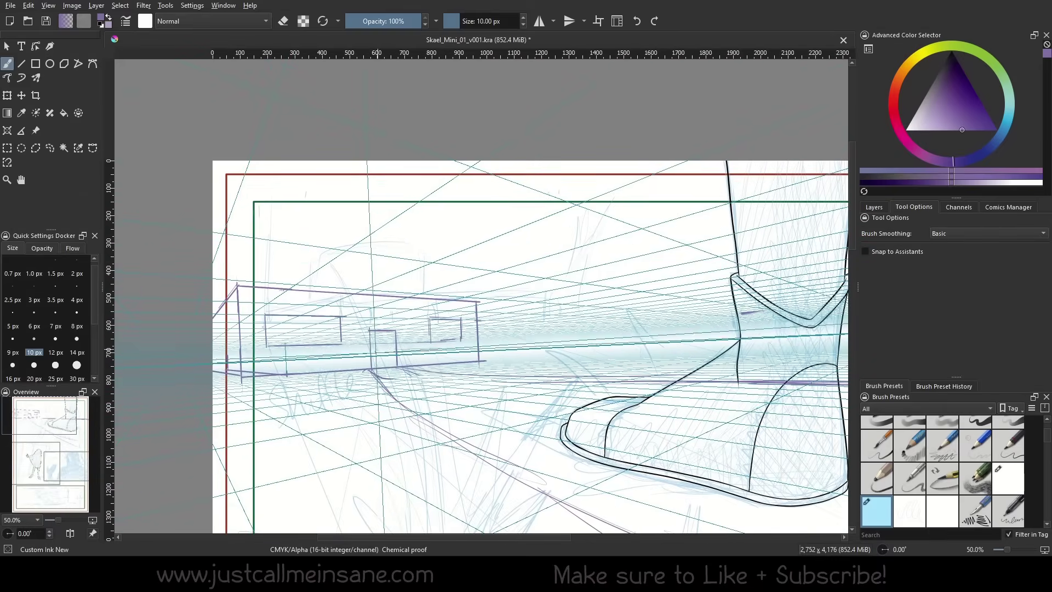
mouse_move(239, 283)
mouse_down()
mouse_move(476, 301)
mouse_move(323, 248)
mouse_move(213, 307)
mouse_up()
mouse_move(237, 286)
mouse_down()
mouse_move(260, 264)
mouse_move(255, 348)
mouse_move(244, 362)
mouse_up()
click(865, 251)
drag(237, 361, 256, 359)
click(864, 251)
key(/)
drag(239, 293, 245, 263)
key(/)
Thicken the building's front corner and sketch a domed roof over it freehand.
mouse_move(250, 245)
mouse_down()
mouse_move(240, 260)
mouse_move(254, 264)
mouse_up()
mouse_move(239, 253)
mouse_down()
mouse_move(238, 328)
mouse_move(255, 334)
mouse_up()
mouse_move(315, 269)
mouse_down()
mouse_move(306, 257)
mouse_move(330, 260)
mouse_up()
Round off the corners of both building windows and erase the leftover lines around the smaller one.
drag(454, 285, 445, 298)
mouse_move(445, 298)
mouse_down()
mouse_move(451, 307)
mouse_move(477, 296)
mouse_up()
drag(477, 298, 465, 307)
drag(350, 284, 356, 292)
drag(356, 305, 351, 311)
drag(288, 283, 280, 285)
key(e)
drag(444, 284, 451, 310)
key(e)
Add curtain lines inside the large window and go over the outlines of both windows.
drag(314, 284, 310, 310)
mouse_move(322, 284)
mouse_down()
mouse_move(323, 310)
mouse_move(334, 310)
mouse_up()
drag(284, 316, 355, 315)
drag(281, 279, 357, 281)
mouse_move(442, 286)
mouse_down()
mouse_move(478, 284)
mouse_move(479, 307)
mouse_up()
drag(357, 281, 358, 313)
drag(280, 280, 279, 312)
mouse_move(480, 285)
mouse_down()
mouse_move(480, 307)
mouse_move(442, 307)
mouse_up()
Sketch a frame around the building's door and add rough grass tufts along the base of the wall.
drag(383, 294, 413, 296)
drag(413, 296, 415, 333)
mouse_move(382, 296)
mouse_down()
mouse_move(383, 336)
mouse_move(415, 292)
mouse_up()
drag(539, 258, 564, 249)
drag(440, 289, 441, 322)
drag(369, 328, 403, 325)
drag(443, 322, 513, 314)
drag(288, 332, 365, 328)
drag(538, 212, 508, 179)
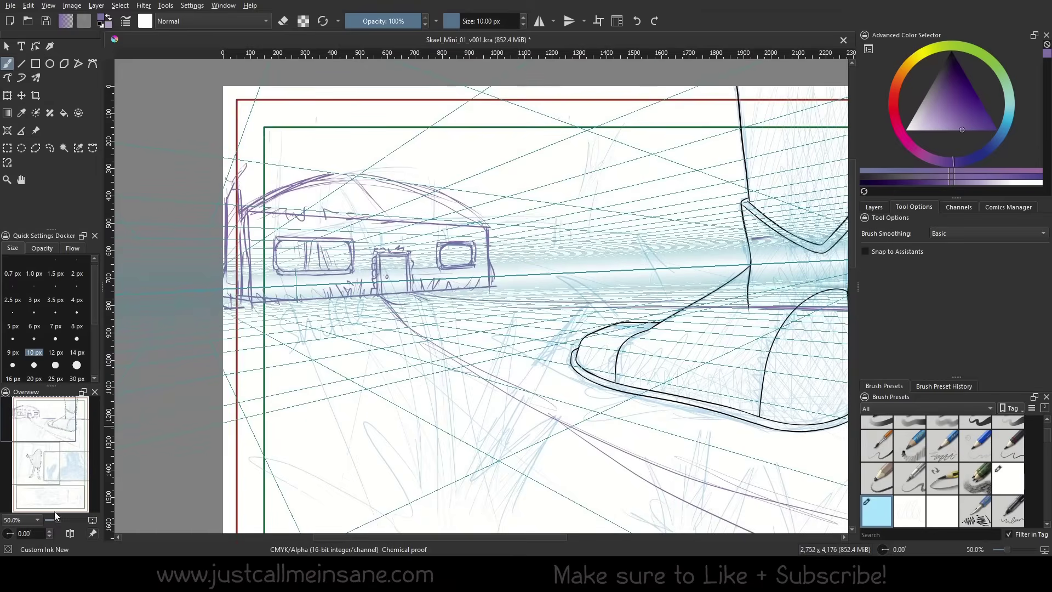
Hide the teal perspective assistant's guide lines over the building and boot sketch.
drag(58, 519, 57, 519)
drag(708, 339, 628, 325)
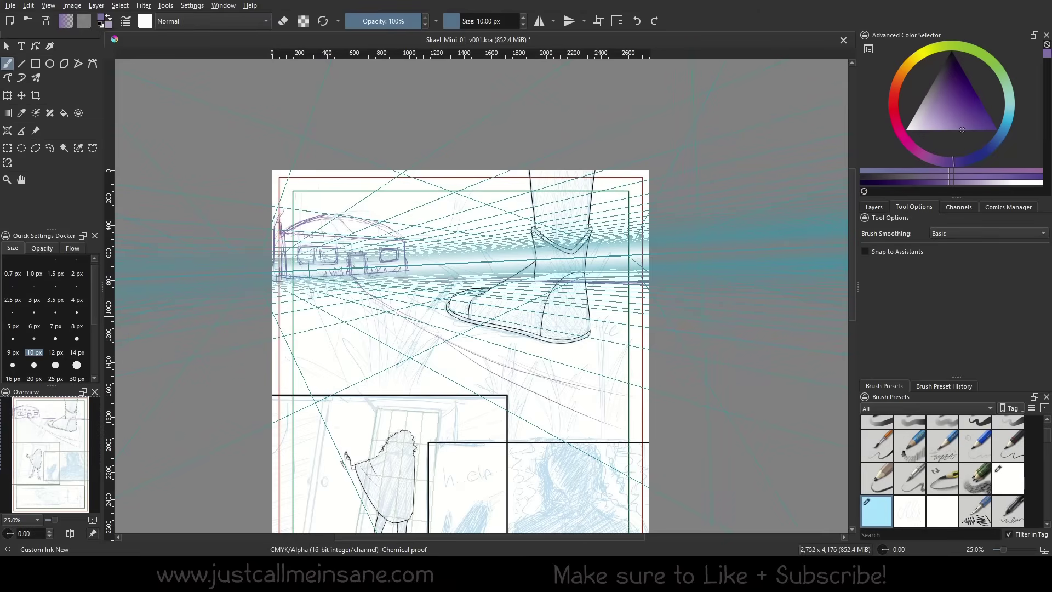
click(7, 130)
click(385, 83)
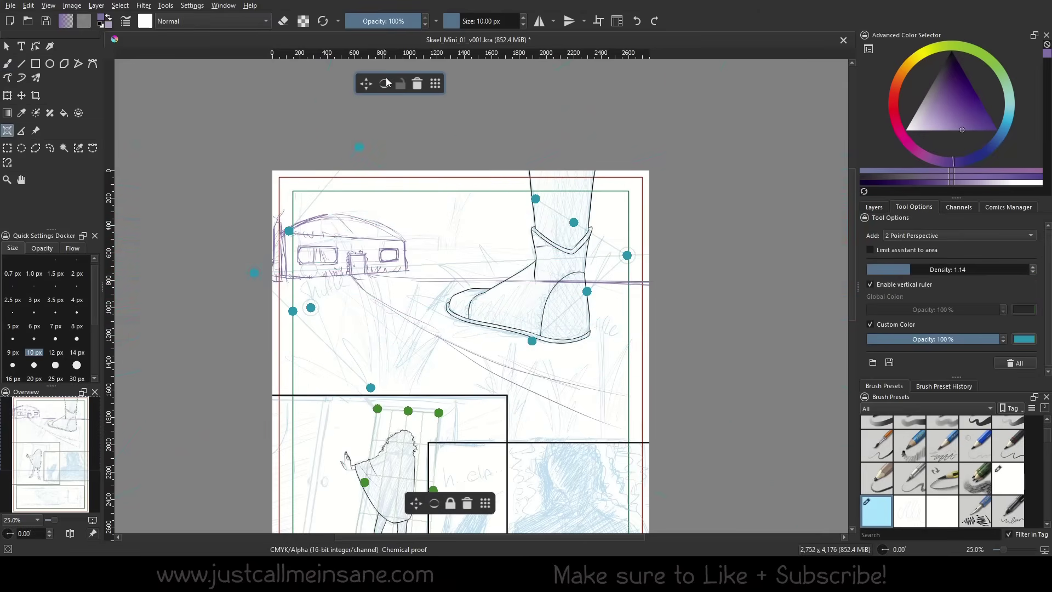